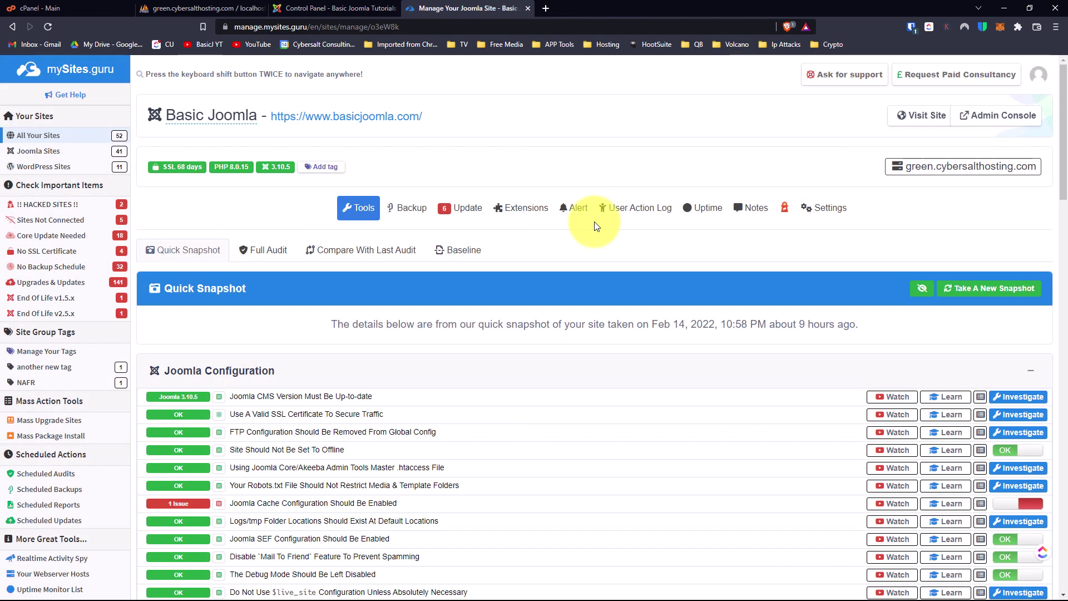
# Scroll the Basic Joomla site's audit, glance at its backups, then check for available extension updates
pyautogui.scroll(-3, 600, 216)
pyautogui.scroll(-3, 594, 225)
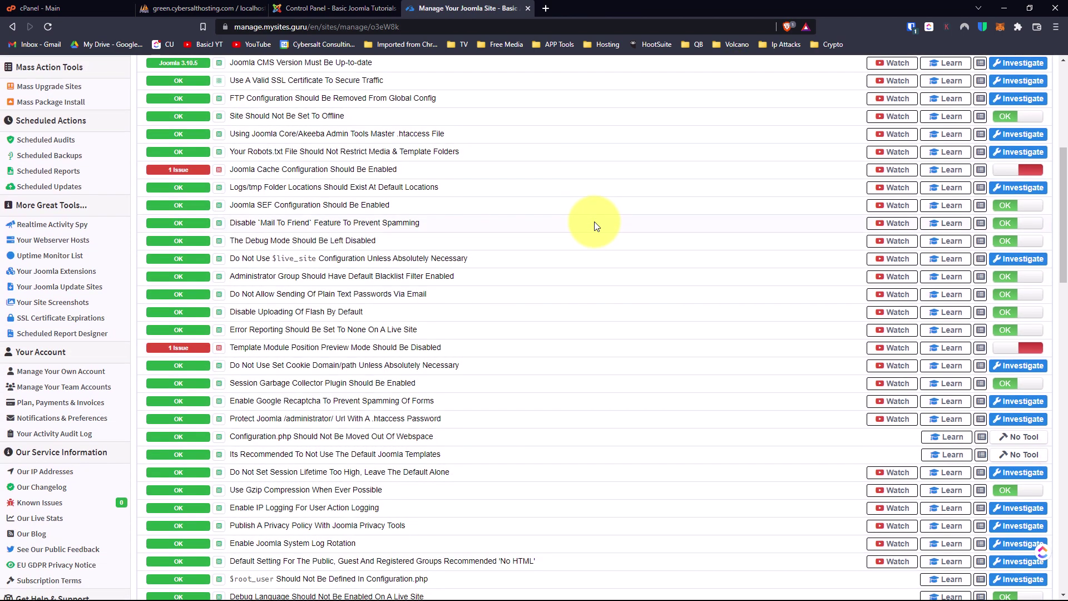
pyautogui.scroll(-5, 594, 225)
pyautogui.scroll(-8, 594, 228)
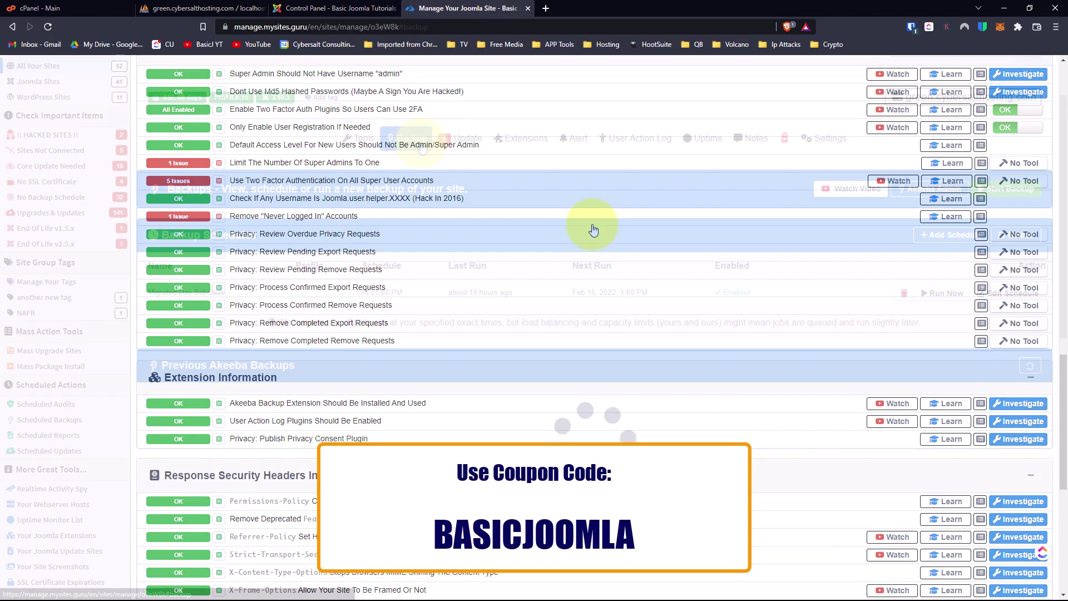
pyautogui.click(412, 139)
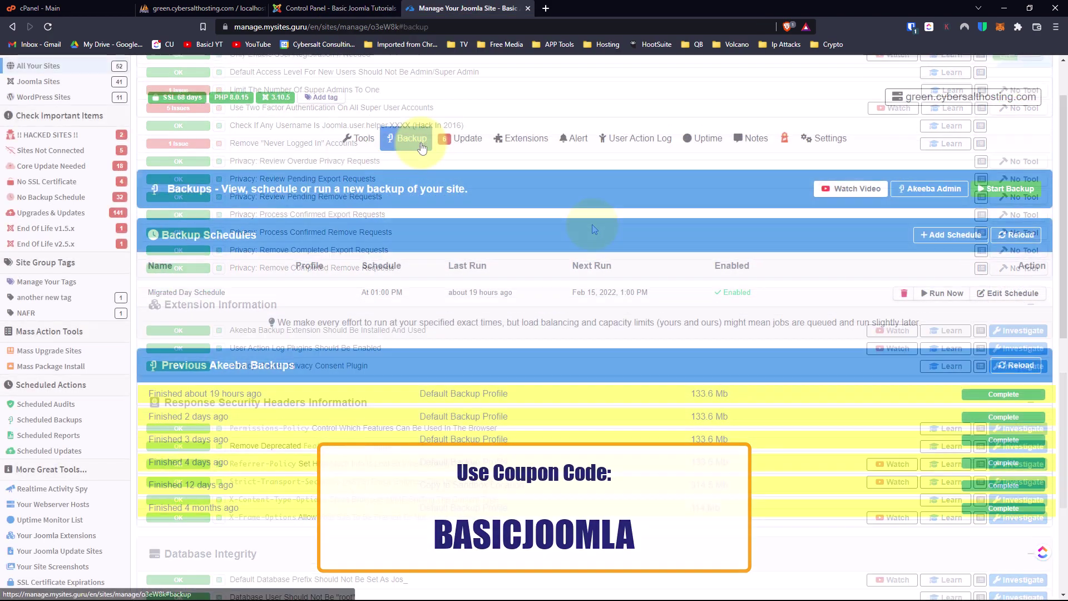
pyautogui.click(461, 144)
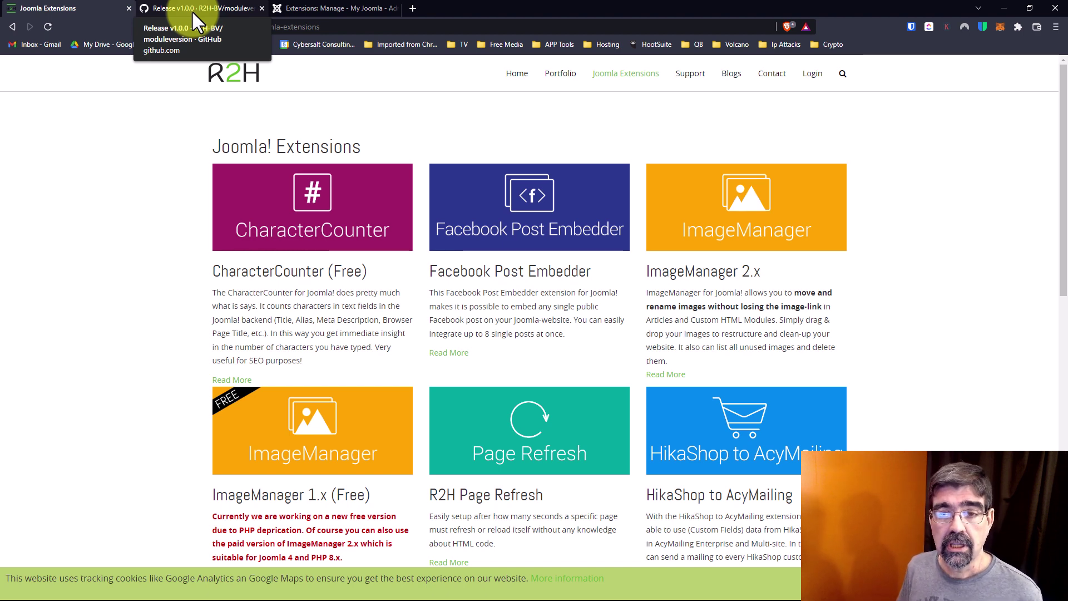
# Download plg_system_moduleversion.zip from the GitHub release, overwriting the existing copy in the moduleversion folder
pyautogui.click(192, 10)
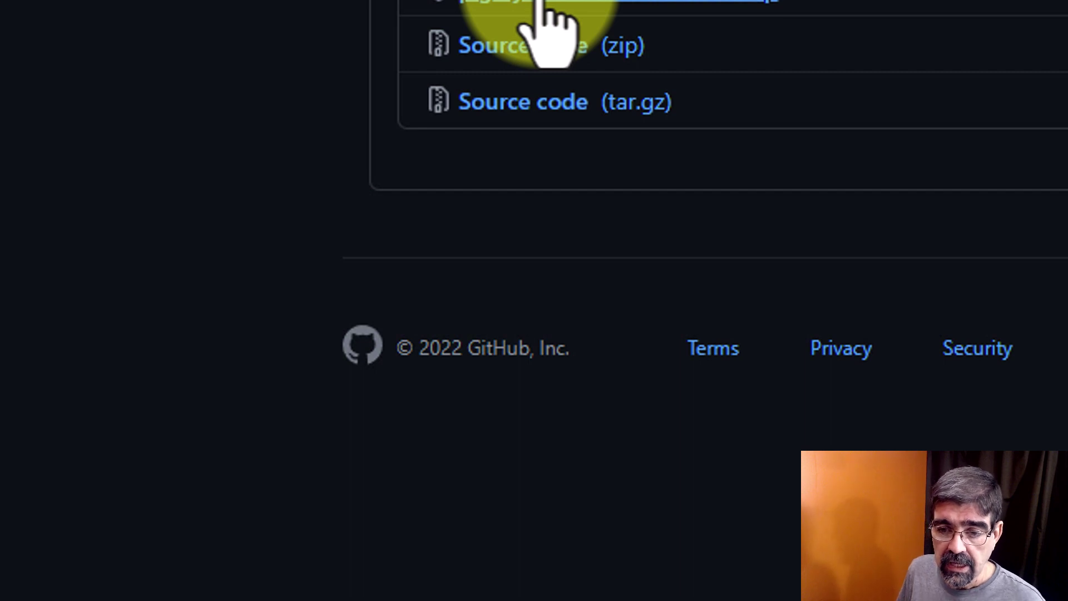
pyautogui.click(542, 4)
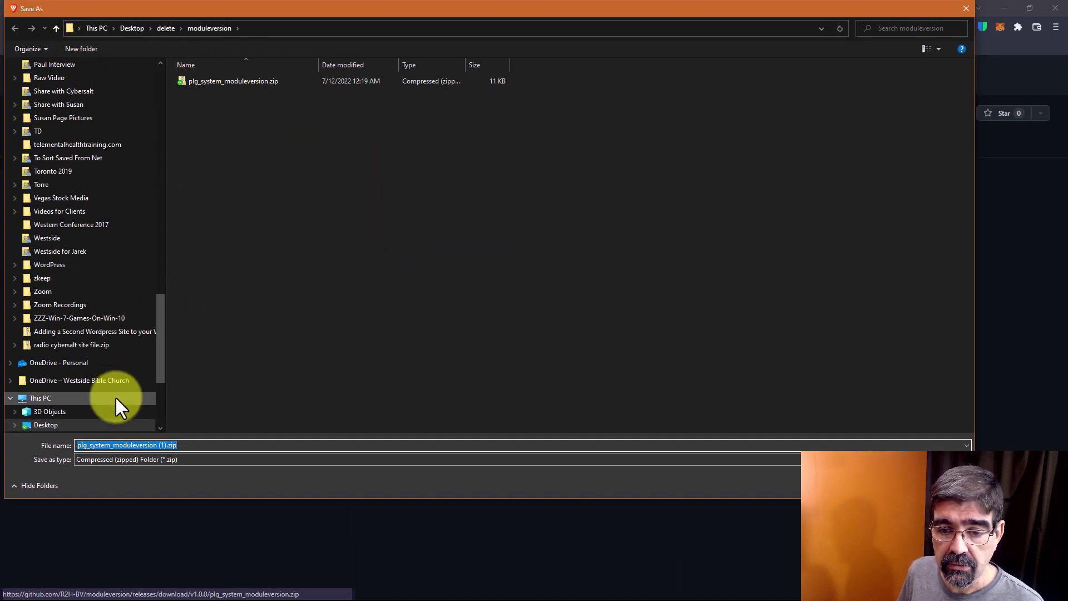
pyautogui.click(455, 82)
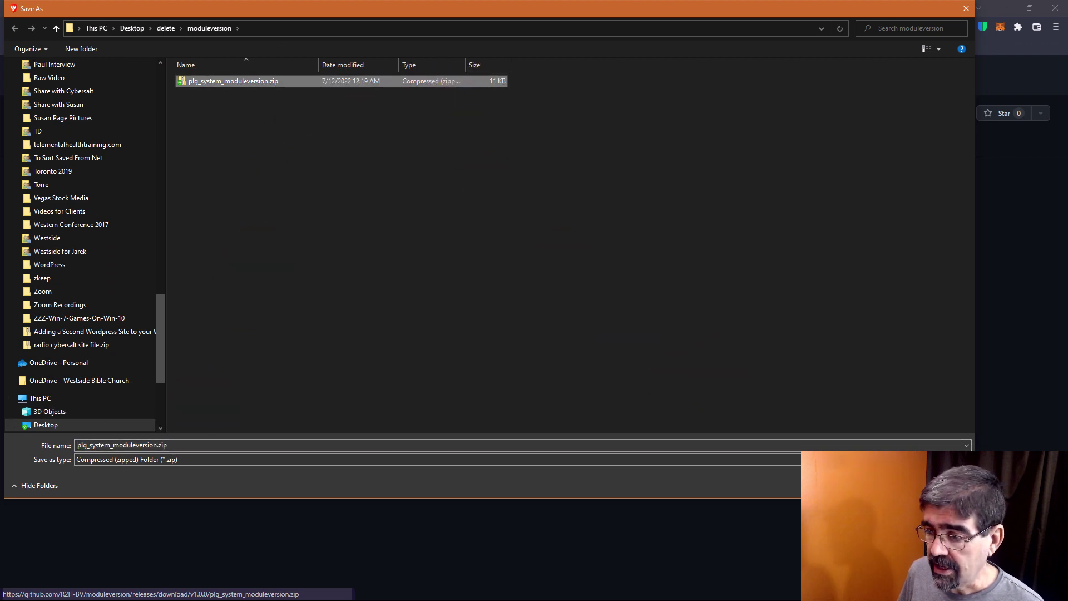
pyautogui.press('Return')
pyautogui.click(567, 309)
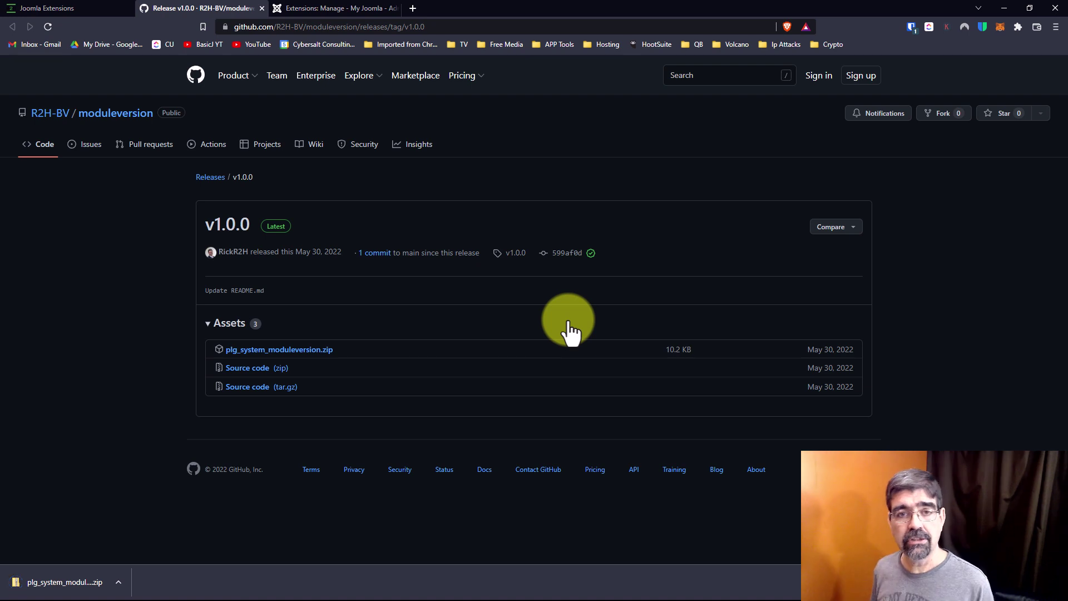
# Install plg_system_moduleversion.zip by dropping it onto the System > Install > Extensions upload area
pyautogui.click(365, 9)
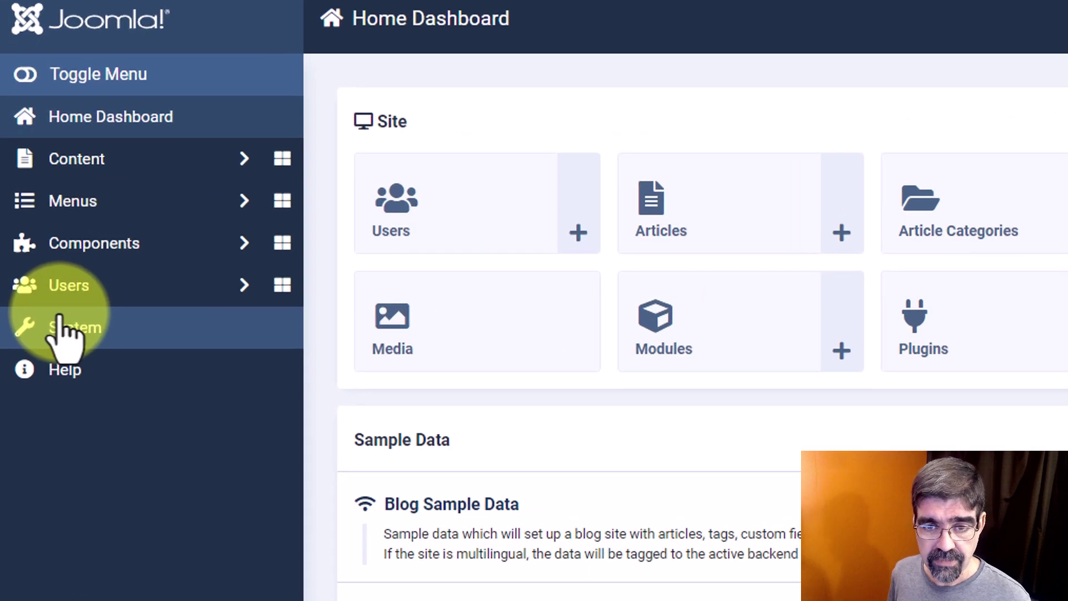
pyautogui.click(61, 327)
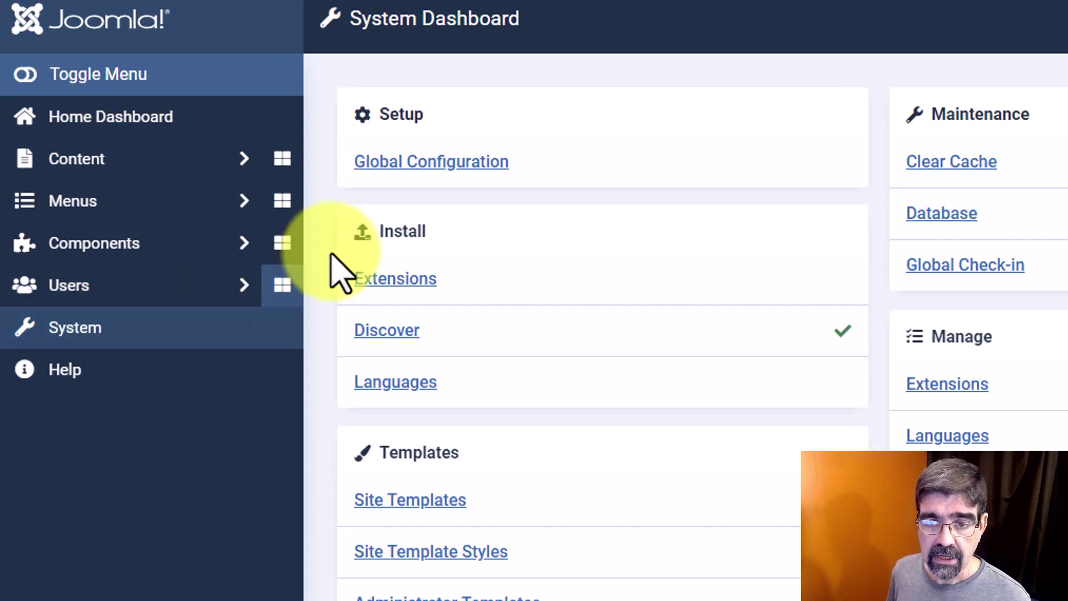
pyautogui.click(422, 281)
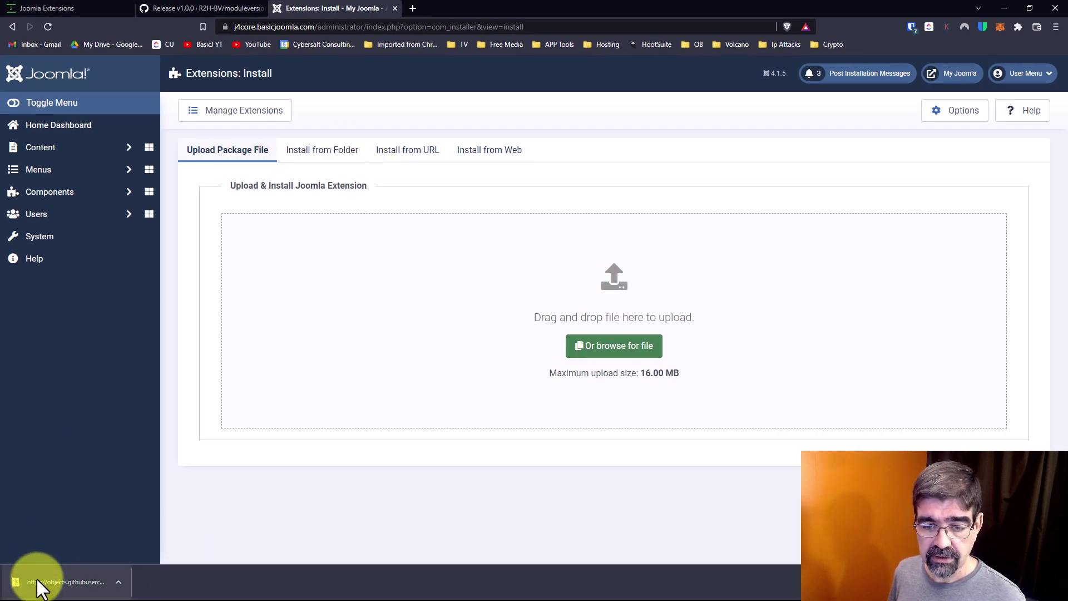
pyautogui.moveTo(31, 582); pyautogui.dragTo(569, 316)
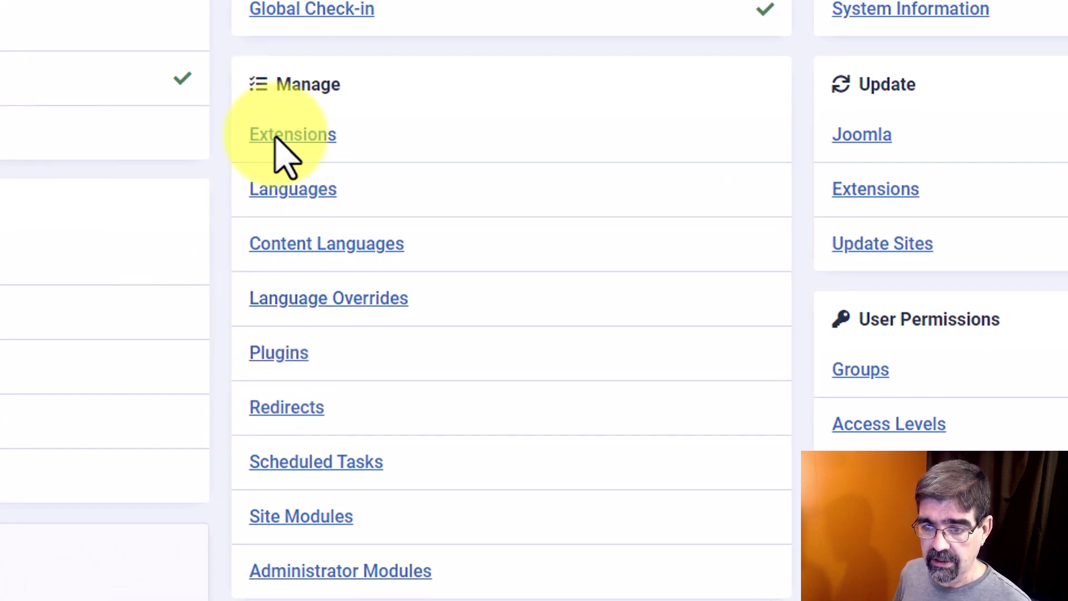
# Enable System - Modules versioning in the Plugins list and save it keeping 10 versions
pyautogui.click(273, 356)
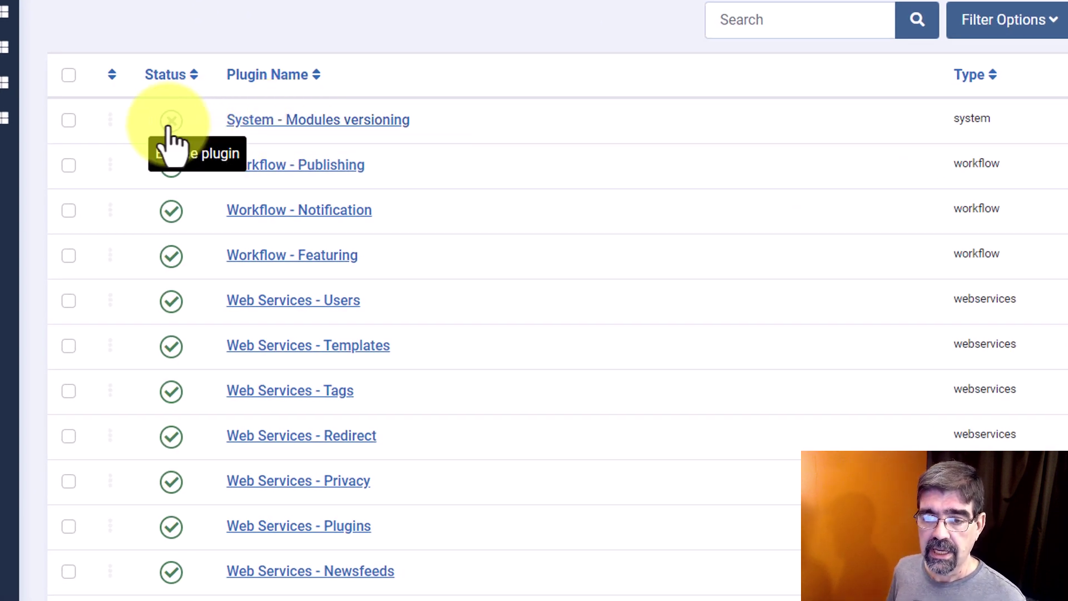
pyautogui.click(168, 126)
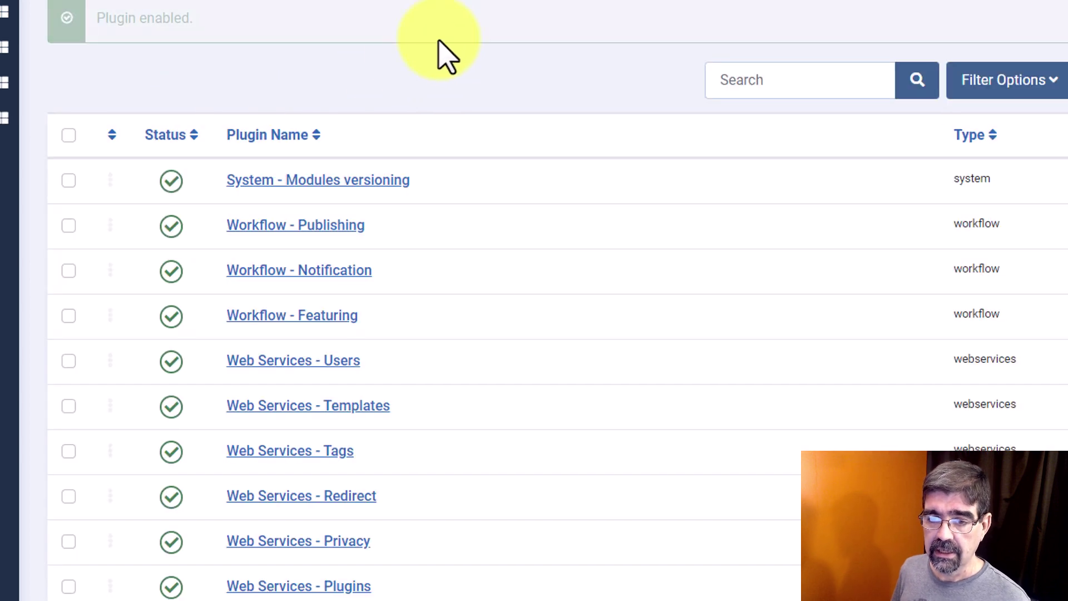
pyautogui.click(397, 196)
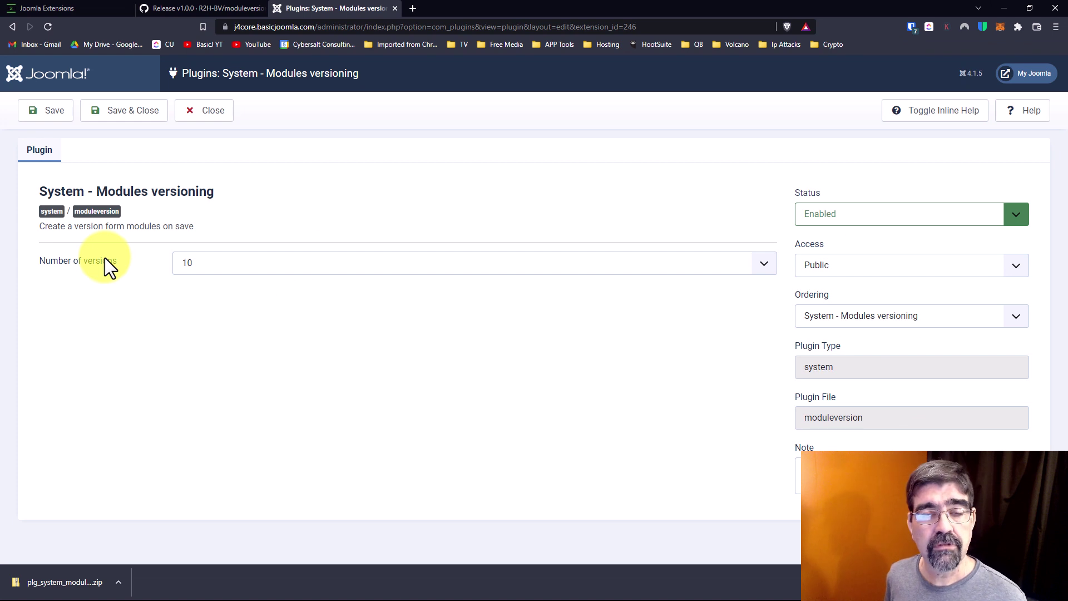
pyautogui.click(219, 266)
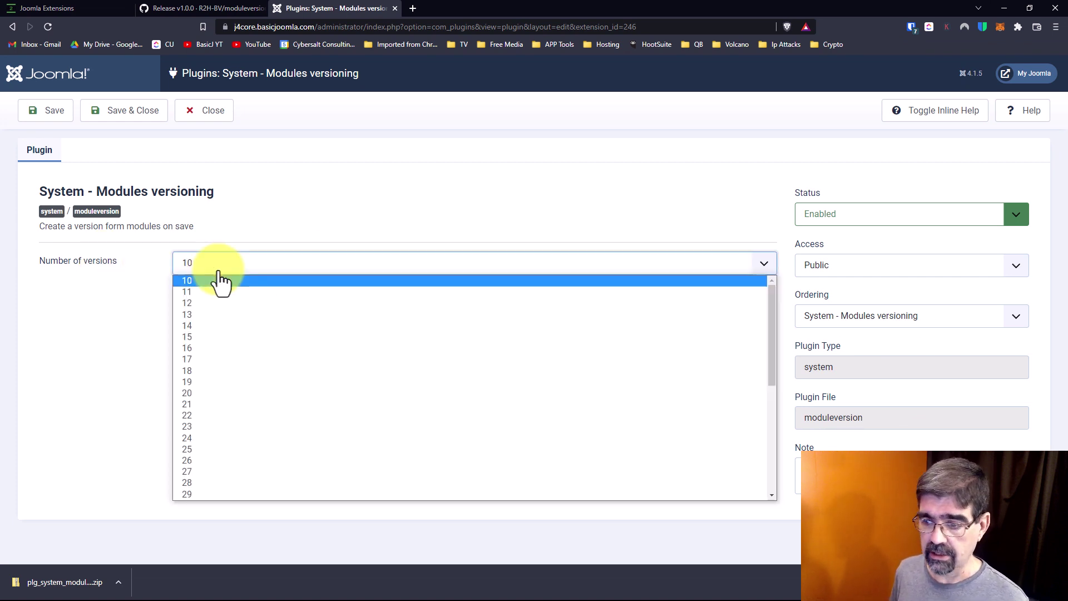
pyautogui.scroll(-5, 358, 406)
pyautogui.scroll(5, 285, 308)
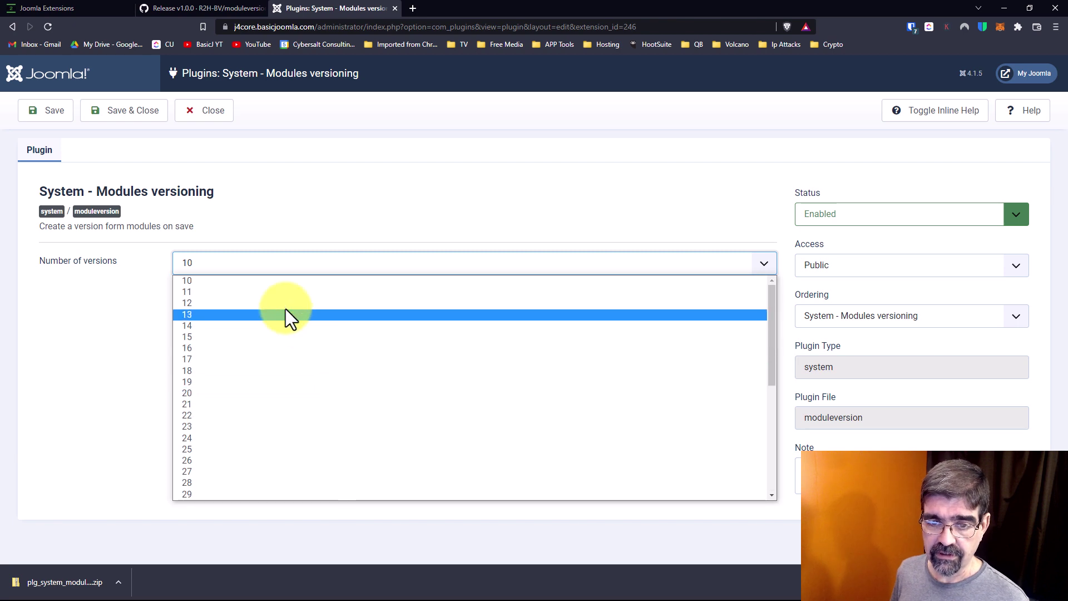
pyautogui.click(249, 279)
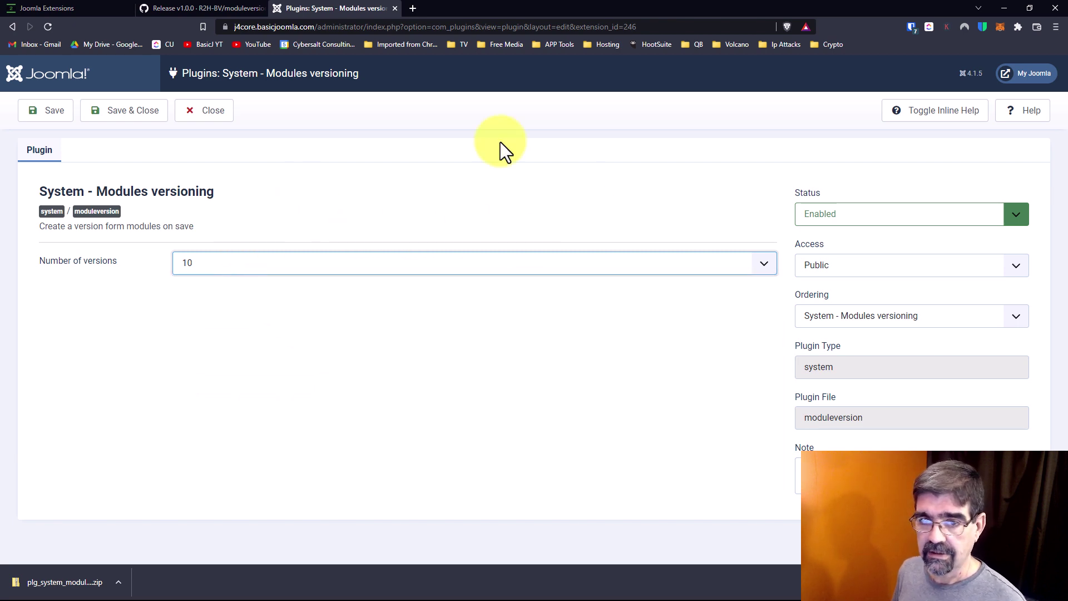
pyautogui.click(143, 114)
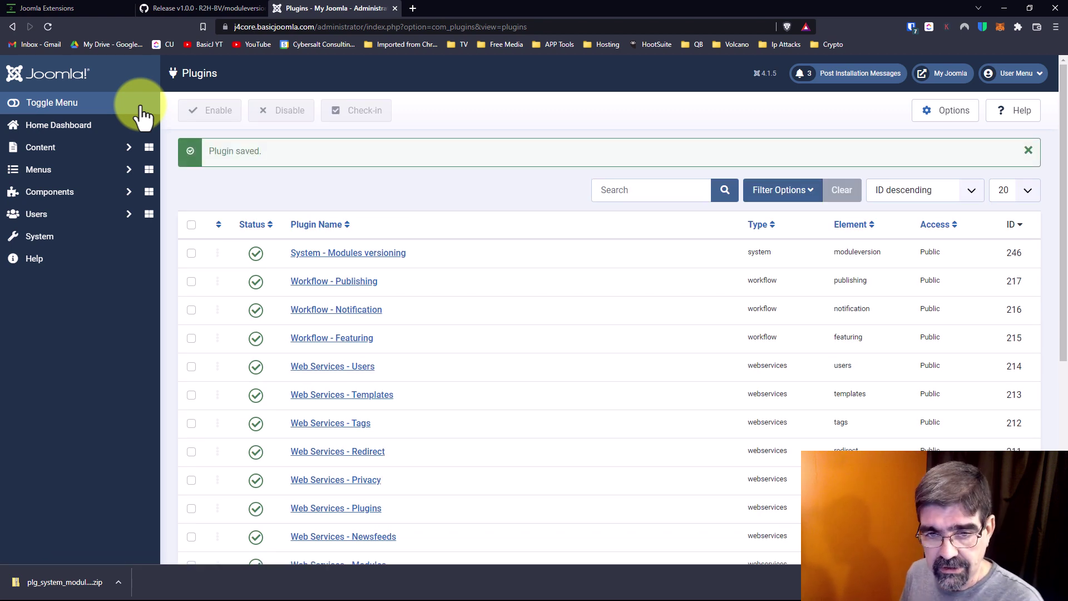
# Open Breadcrumbs from Content > Site Modules and save it to store its first version
pyautogui.click(25, 149)
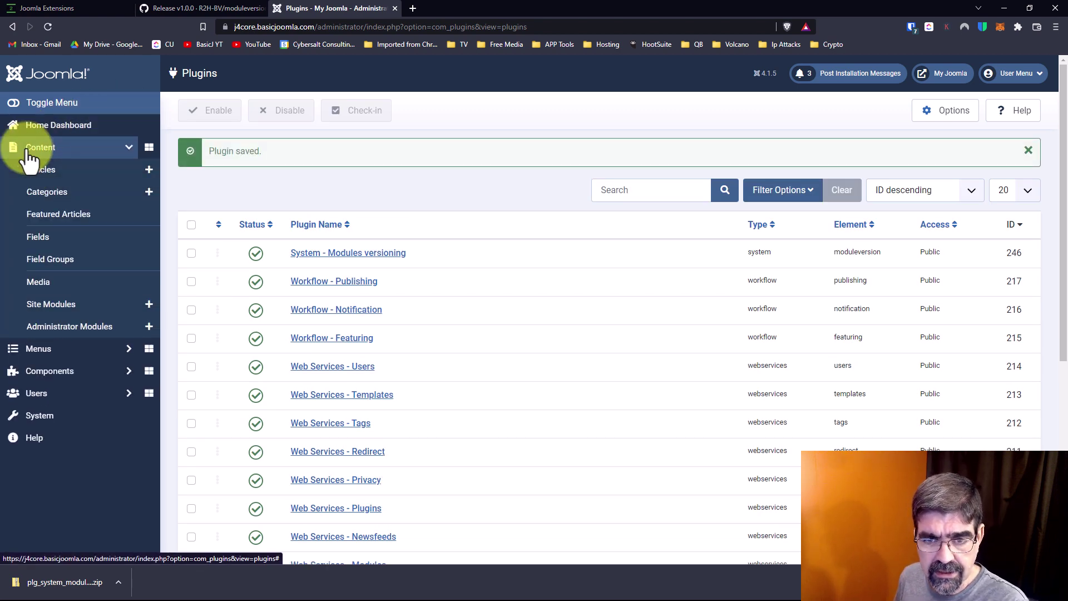
pyautogui.click(44, 310)
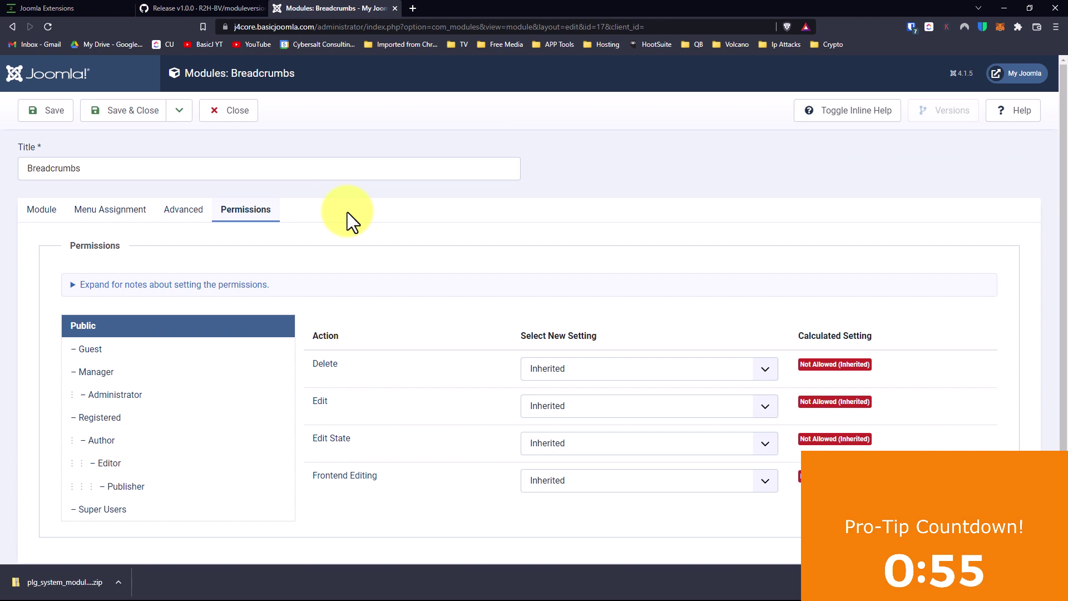
pyautogui.click(50, 112)
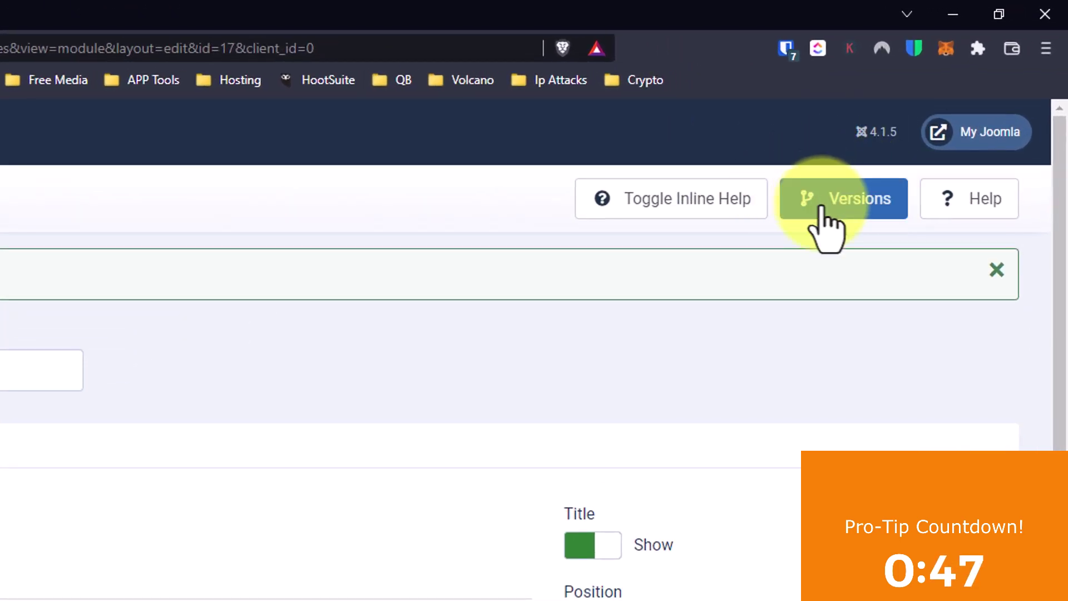
# Check the single stored Breadcrumbs version, then set the Home entry to Hide
pyautogui.click(822, 207)
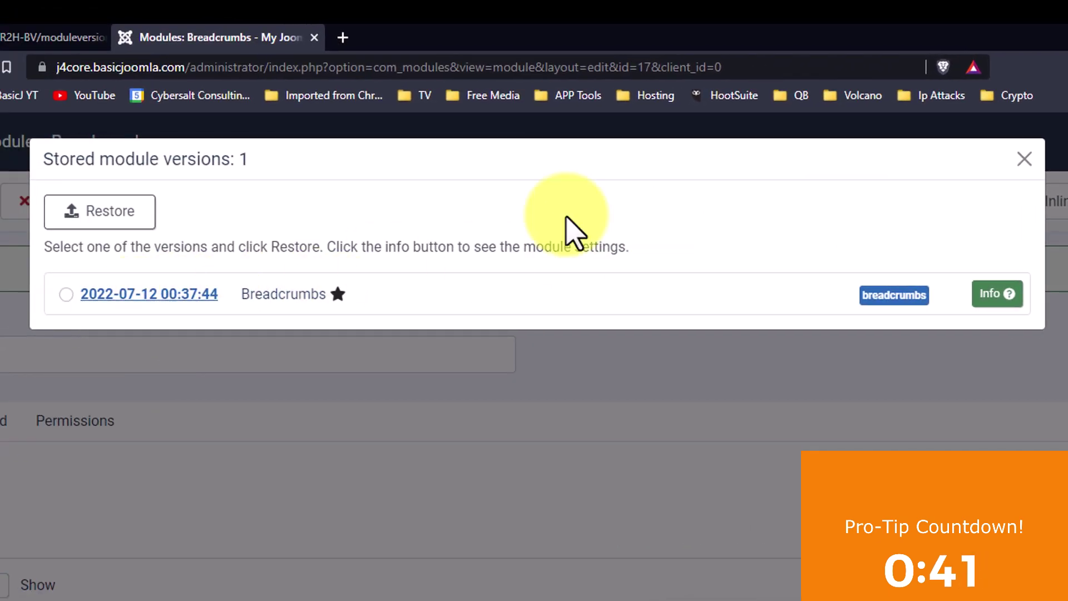
pyautogui.click(1023, 160)
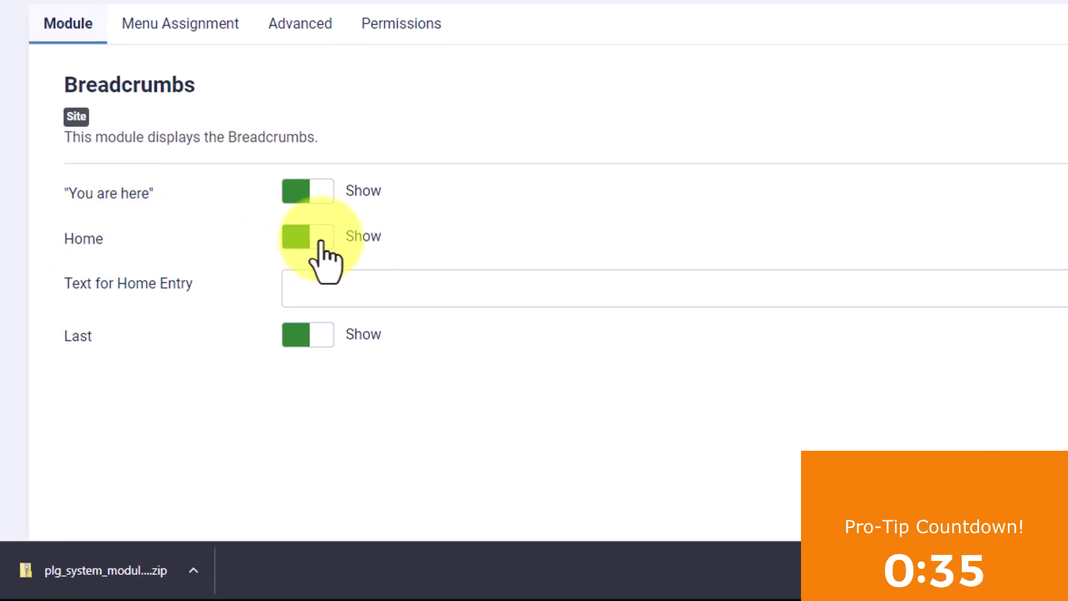
pyautogui.click(321, 250)
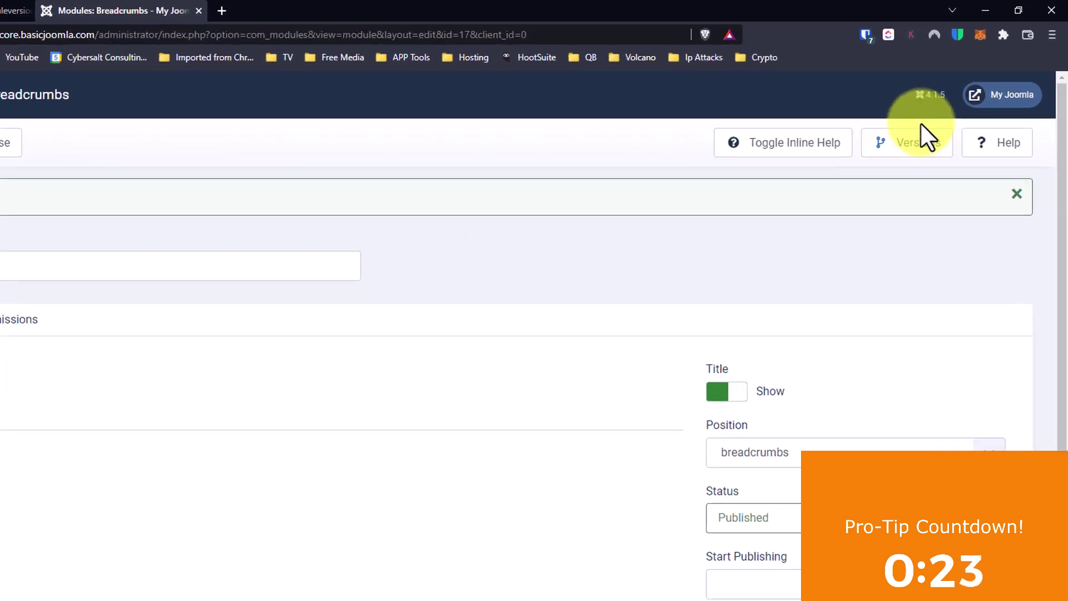
# Bring up the Breadcrumbs module's stored versions list
pyautogui.click(947, 109)
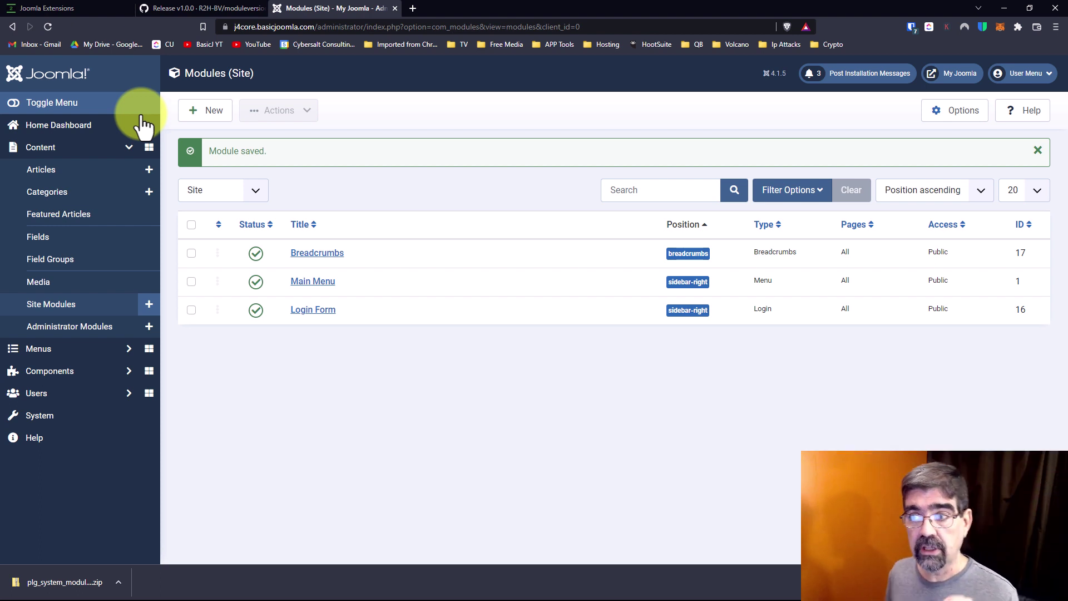
# Reopen Breadcrumbs and view the settings saved in its newest version, 00:38:32, showing Home
pyautogui.click(326, 259)
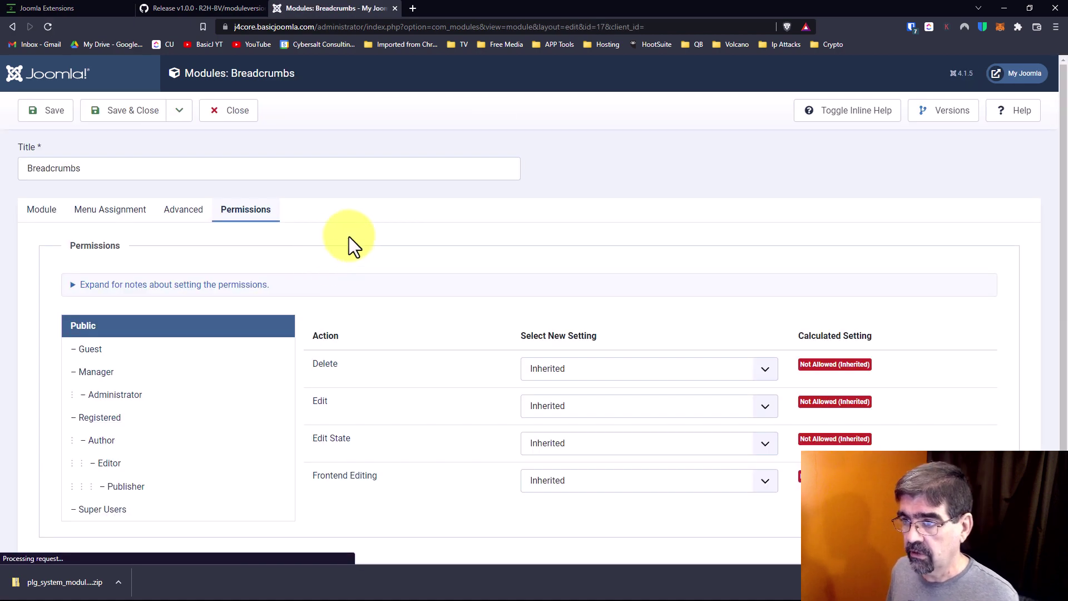
pyautogui.click(959, 117)
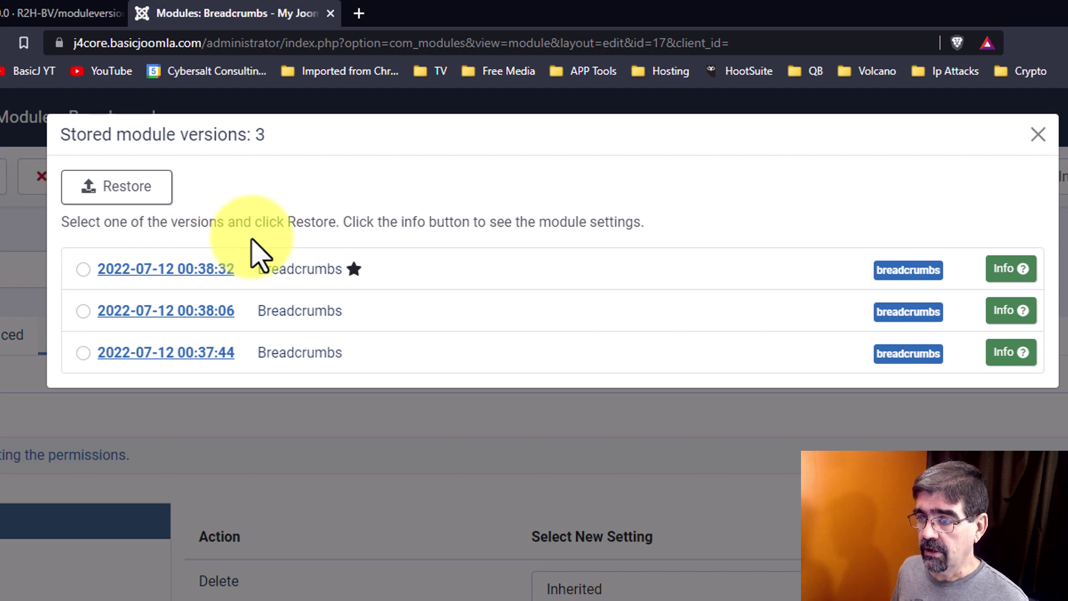
pyautogui.click(1007, 270)
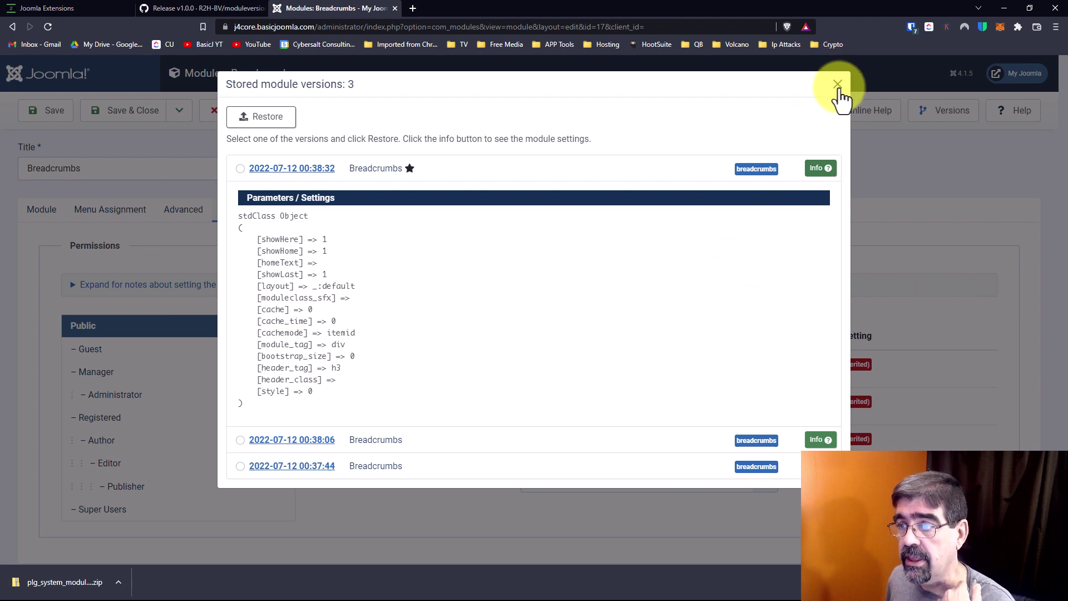
pyautogui.click(838, 89)
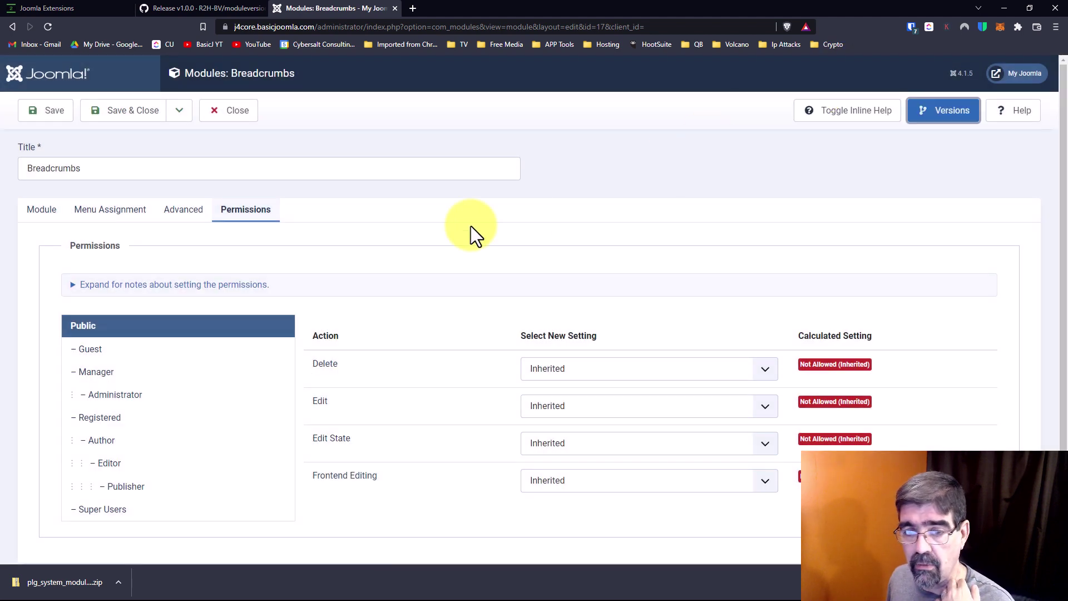
# Return to the Breadcrumbs Module tab showing position breadcrumbs, Published status and Public access
pyautogui.click(50, 213)
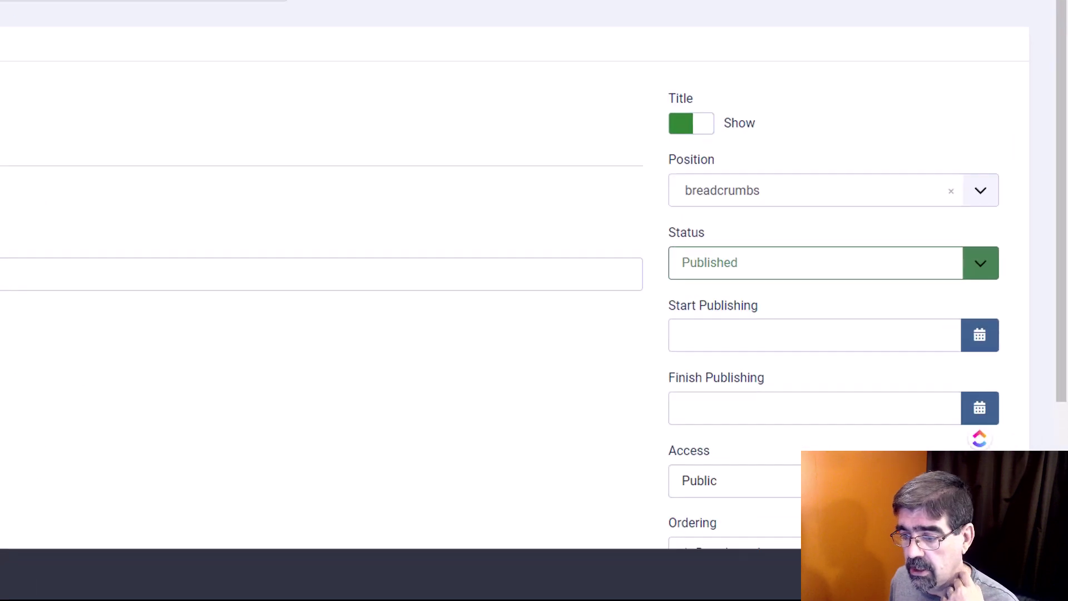